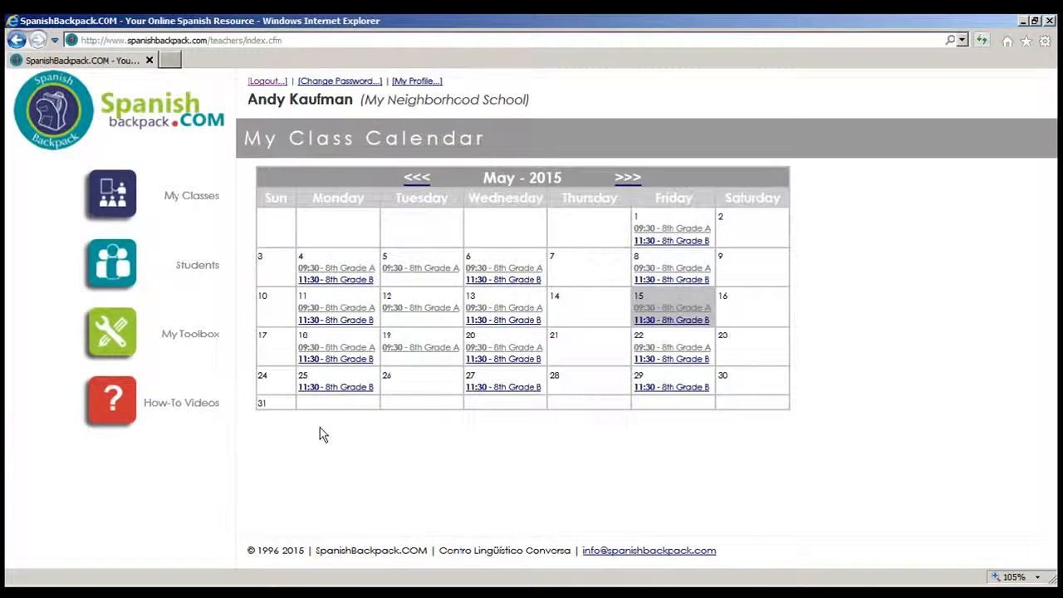
Step: Start a new writing assignment from the homework page of the 8th Grade A class
click(193, 217)
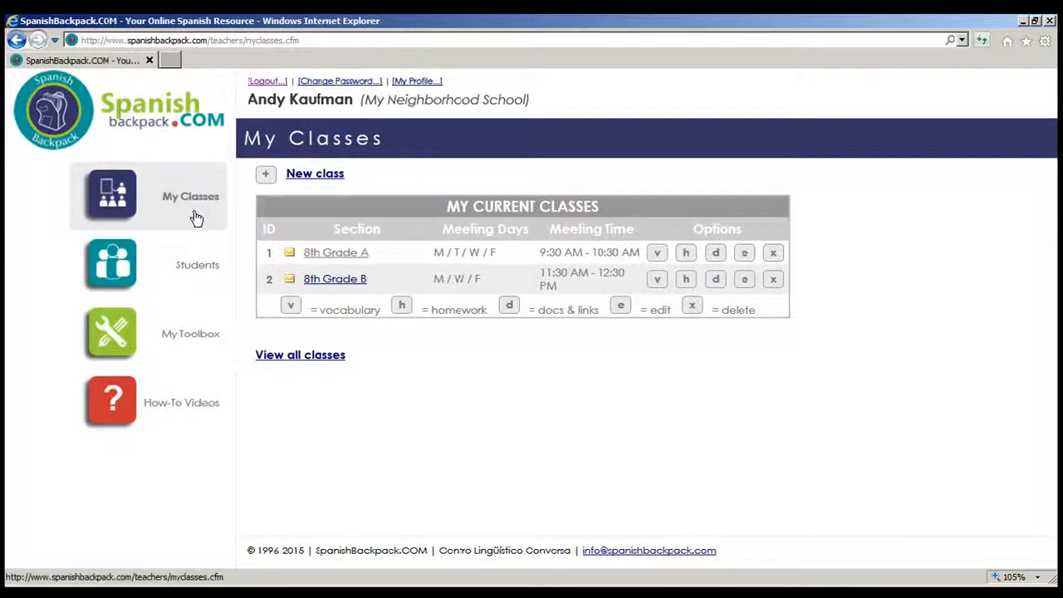
click(686, 255)
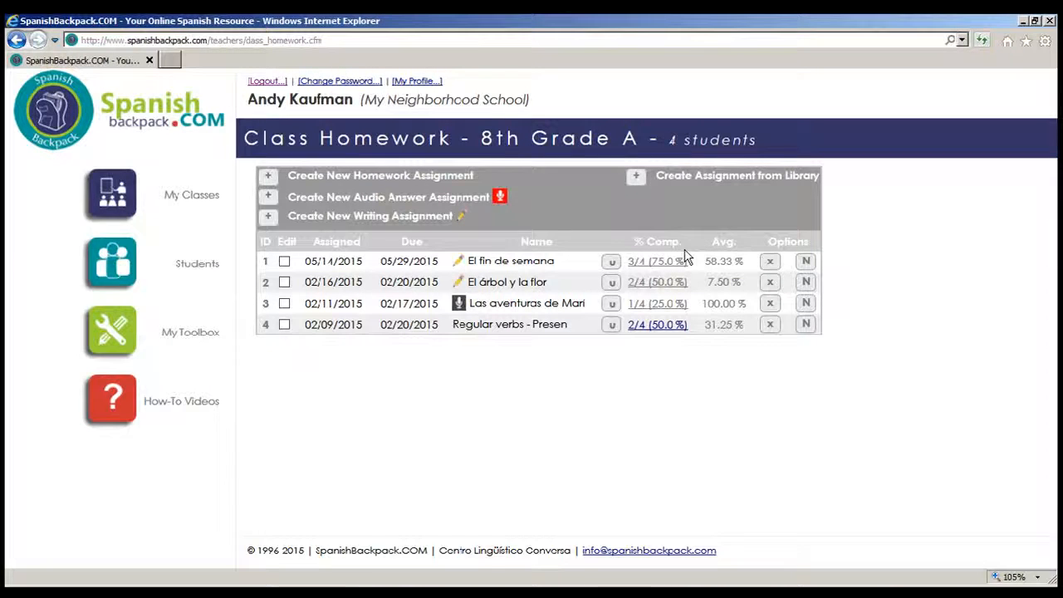
click(397, 219)
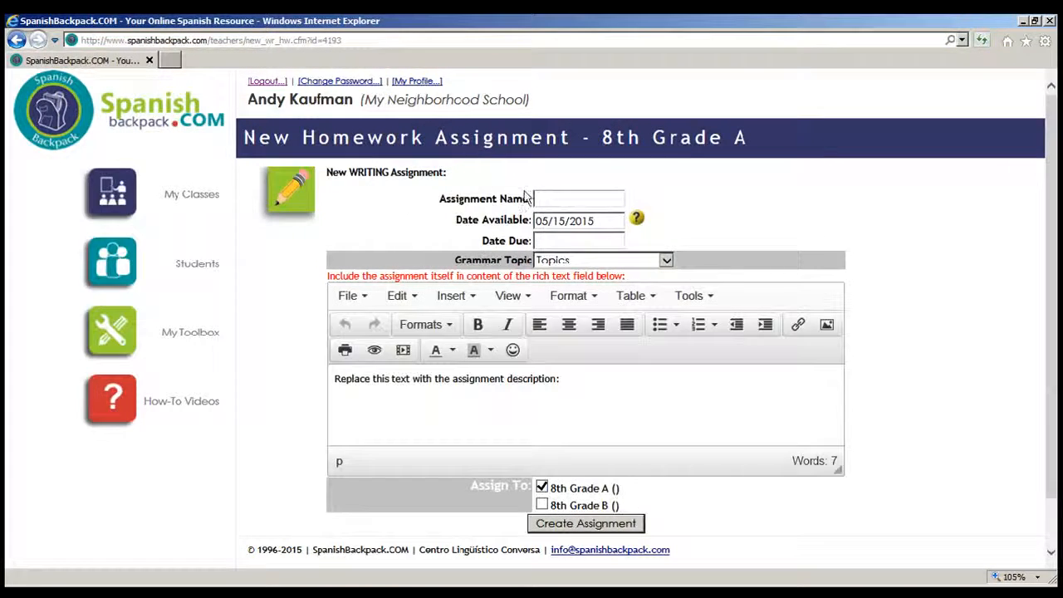
Step: Name the new writing assignment "El fin de semana pasado"
click(542, 198)
text(El fin de sema)
text(na pasado)
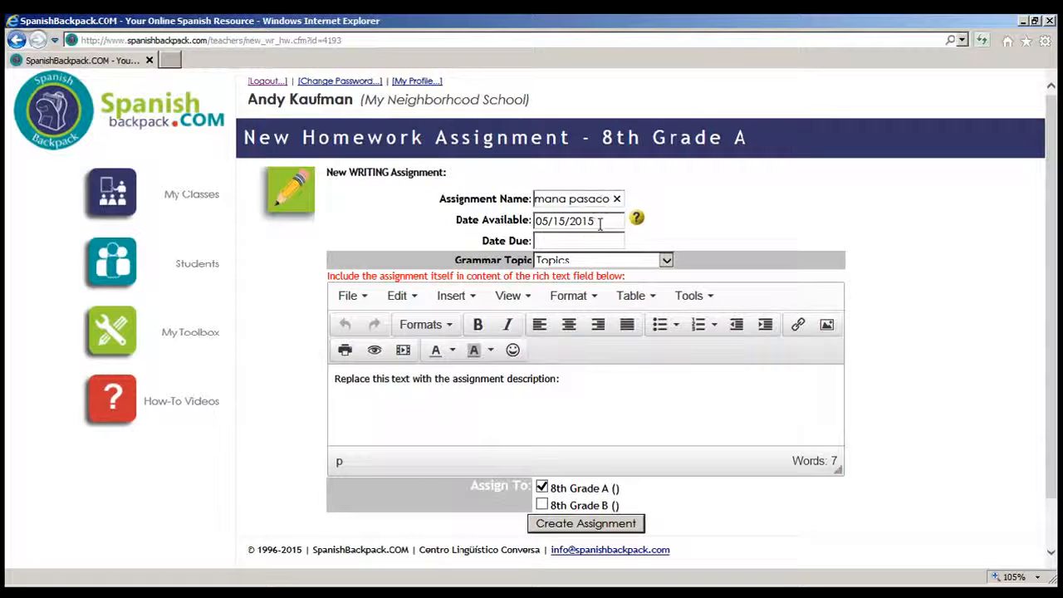
Step: Set the assignment's due date to 05/22/2015 and its grammar topic to "Preterite Tense of Regular Verbs"
click(587, 224)
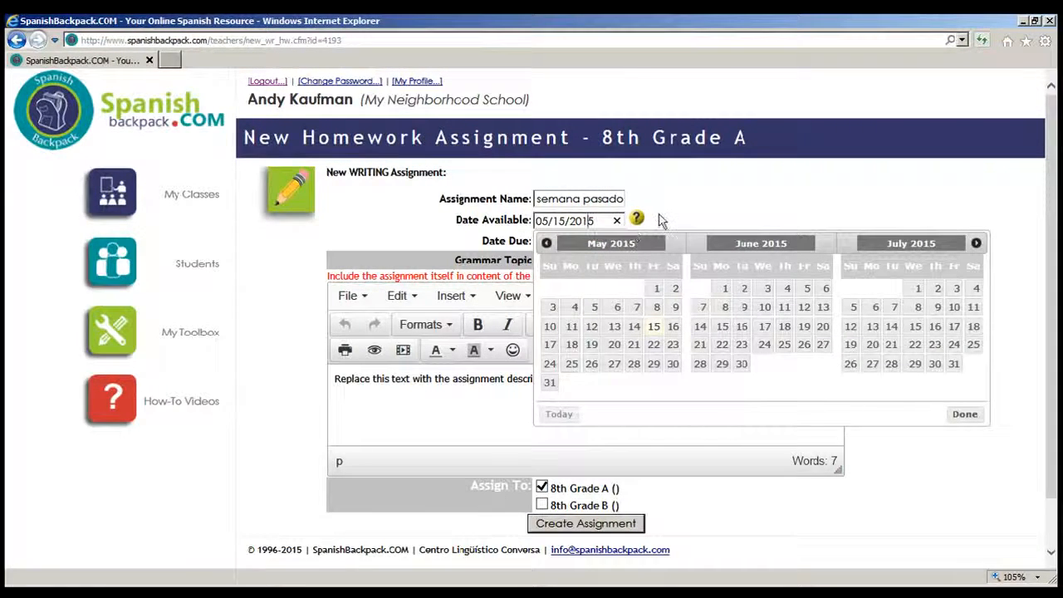
click(660, 218)
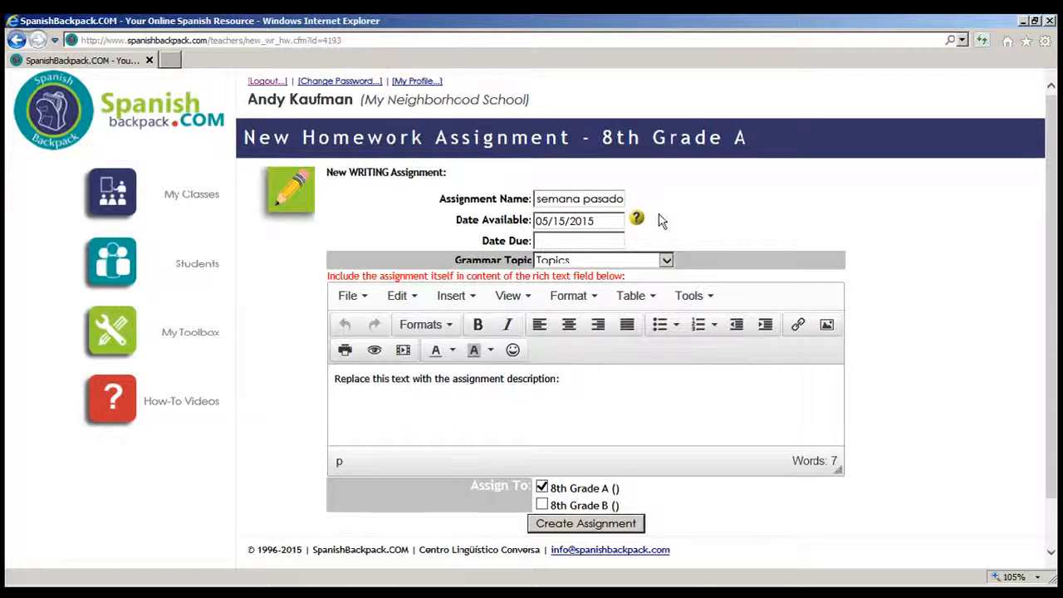
click(596, 240)
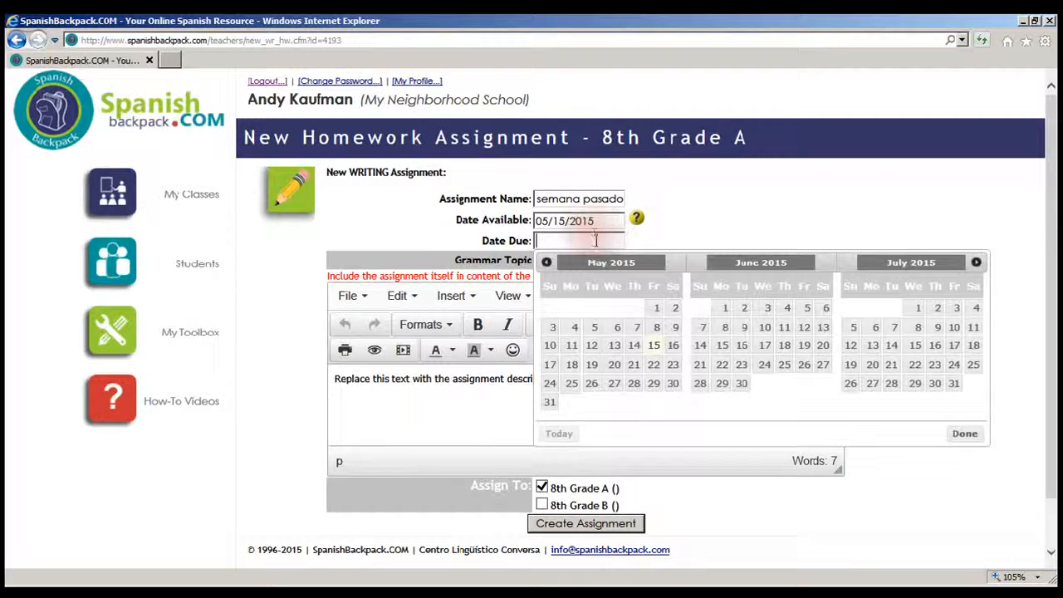
click(654, 363)
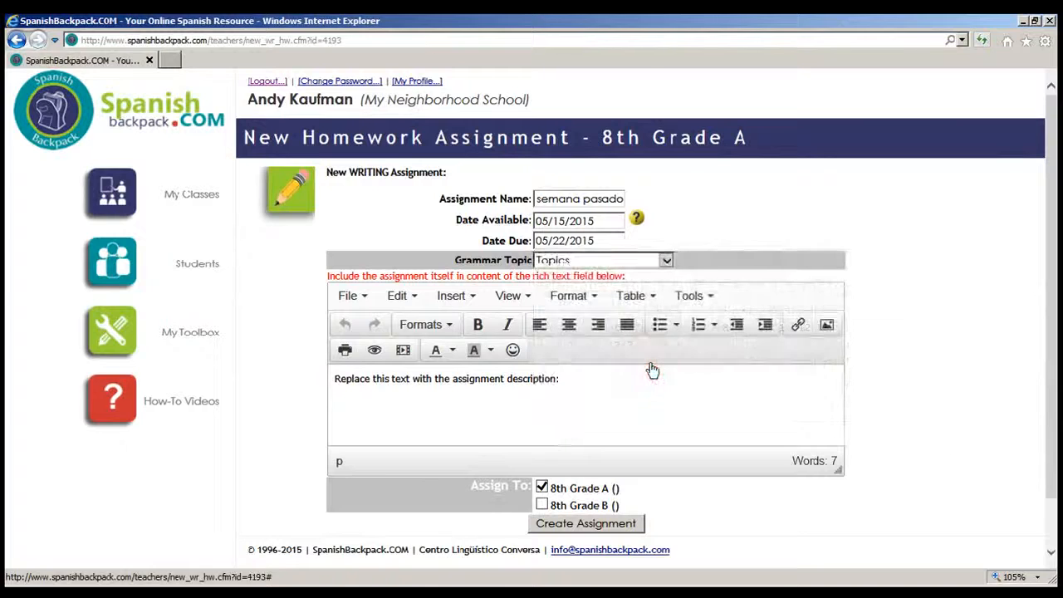
click(589, 259)
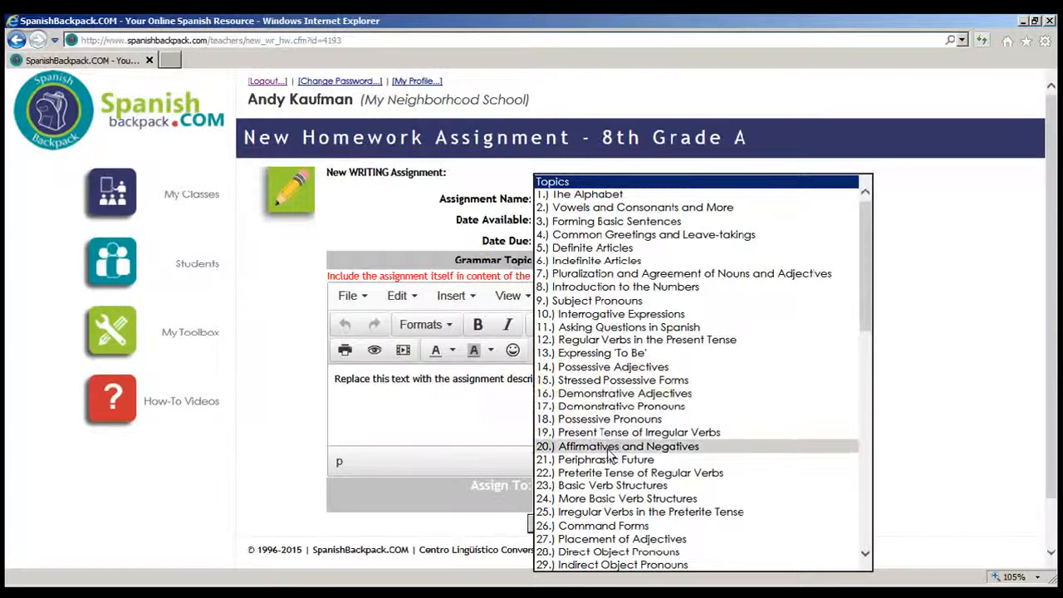
click(606, 473)
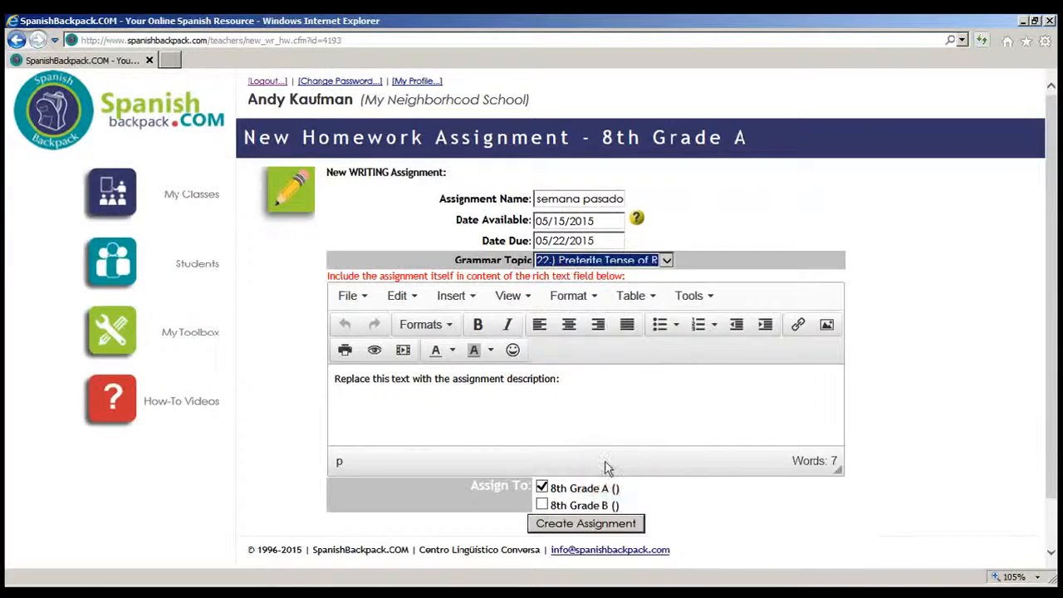
Step: Replace the placeholder assignment description with "Por favor describa lo que hizo el fin de semana pasado."
click(610, 390)
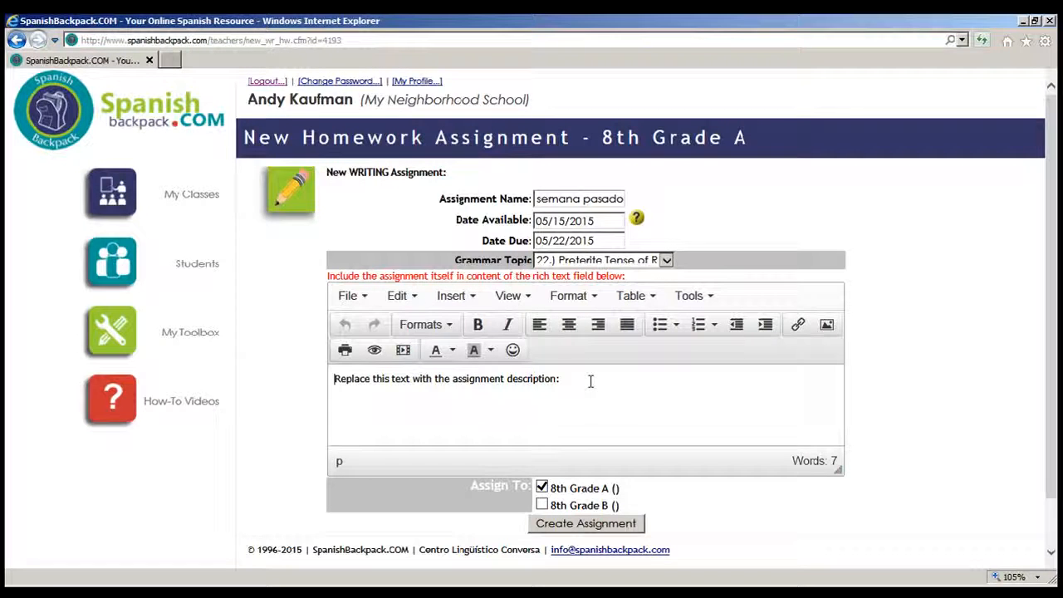
drag(592, 381, 335, 378)
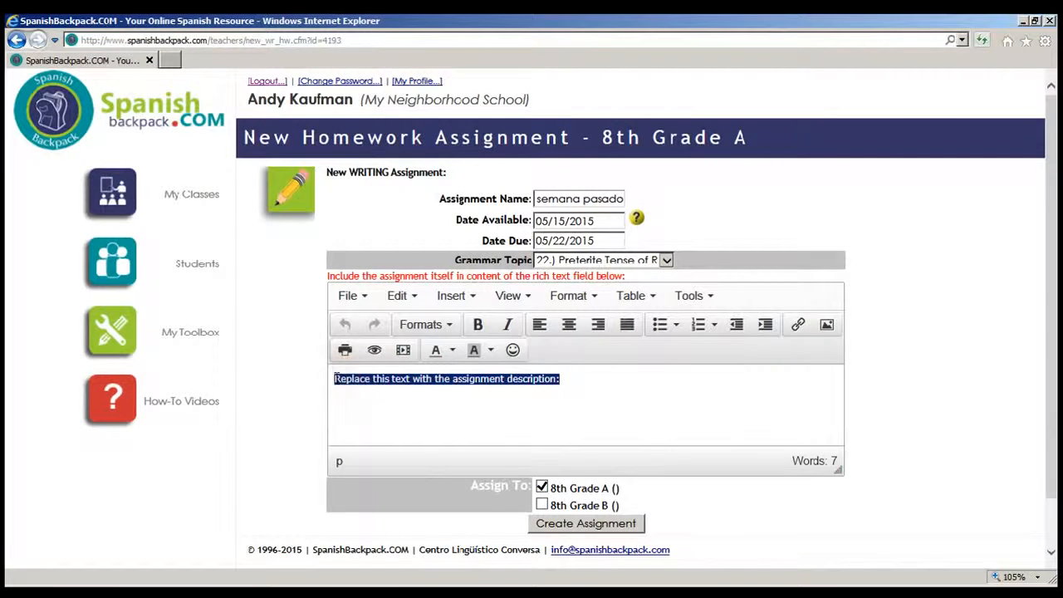
text(Por favor describa lo que hizo el fin de semana pasado.)
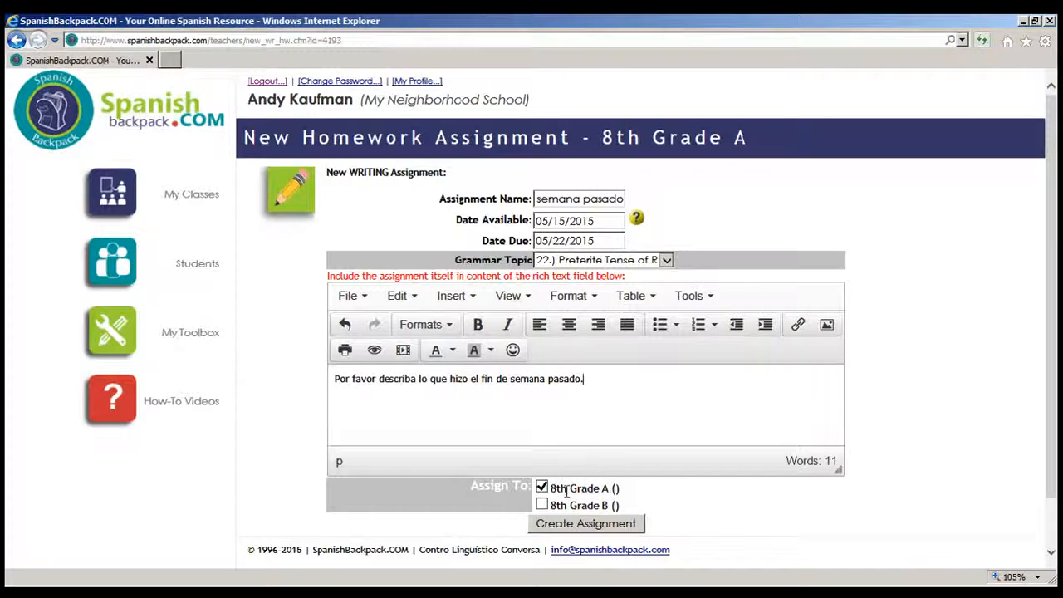
Step: Create and confirm the writing assignment for 8th Grade A, declining to notify students via email
click(575, 525)
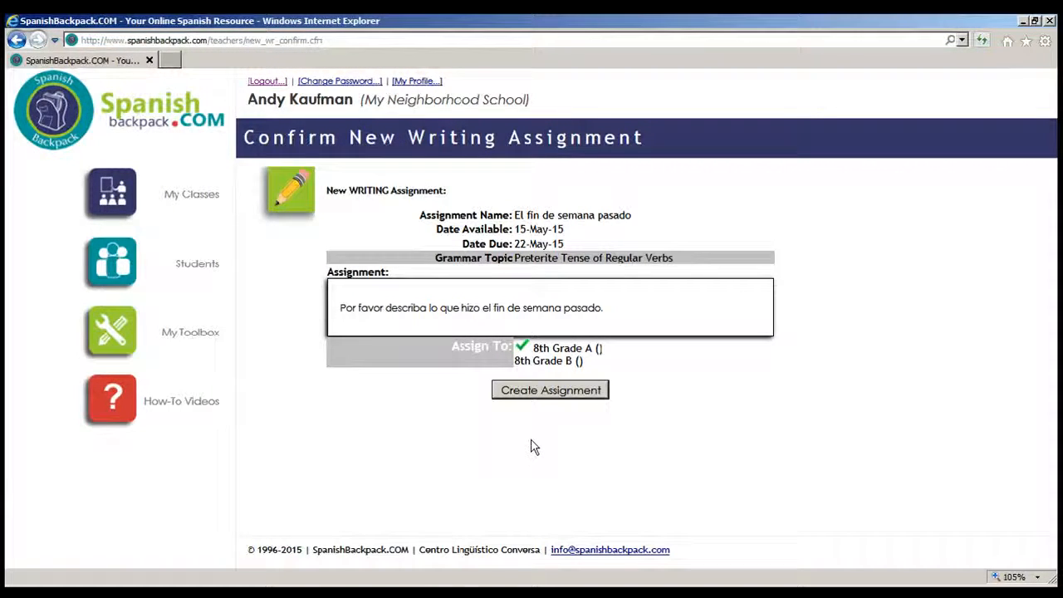
click(551, 392)
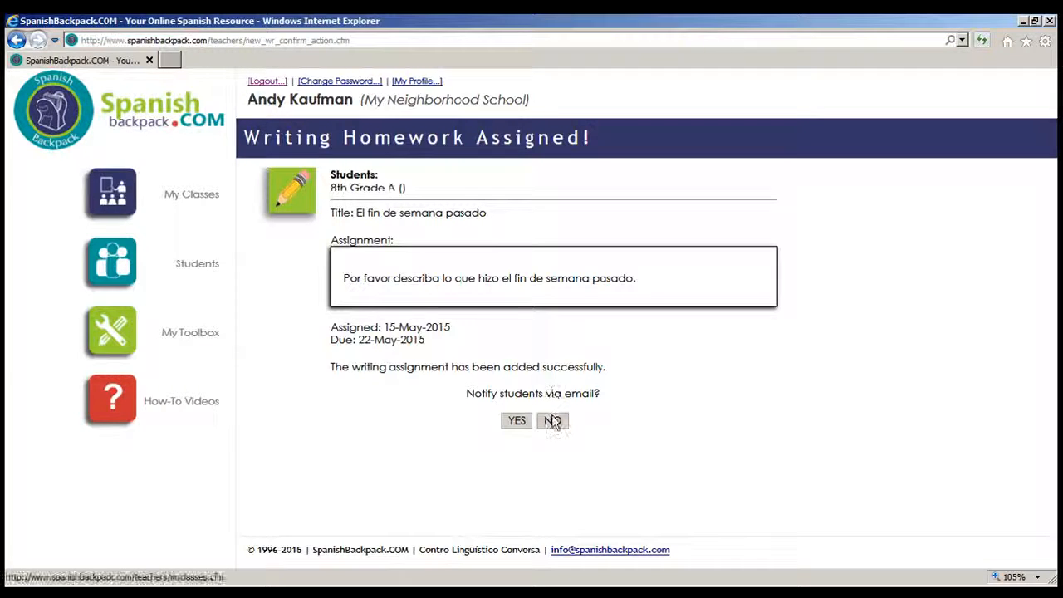
click(552, 421)
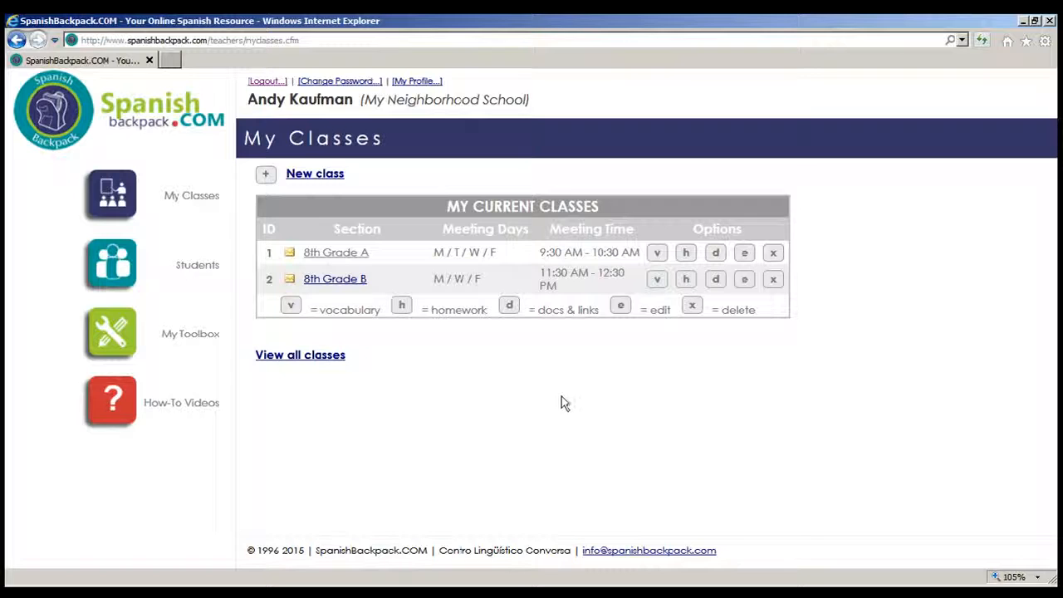
Step: Open the first student's submission for 8th Grade A's "El fin de semana" homework for editing and grading
click(685, 254)
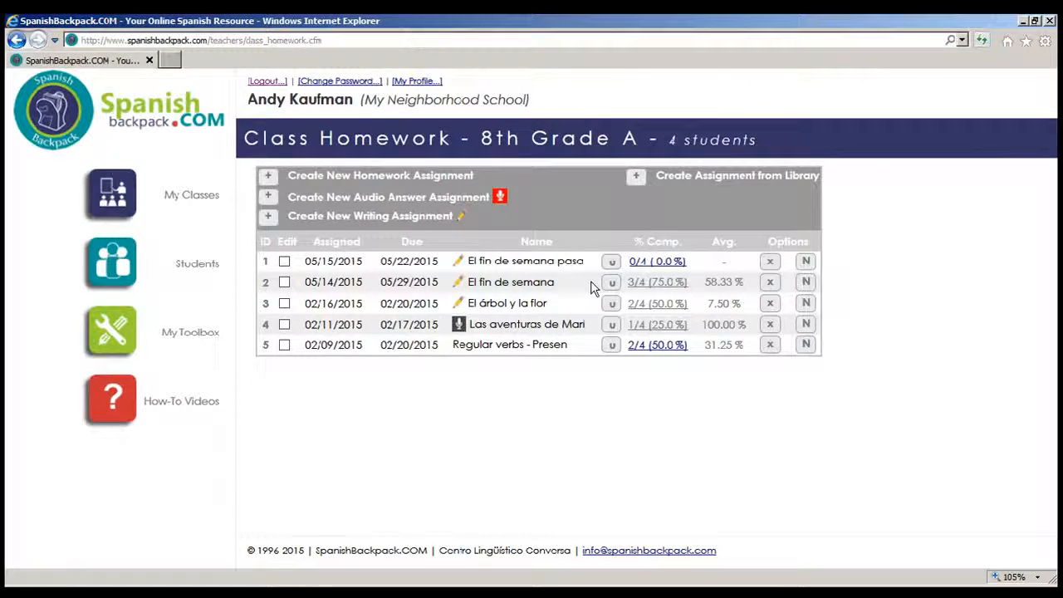
click(650, 287)
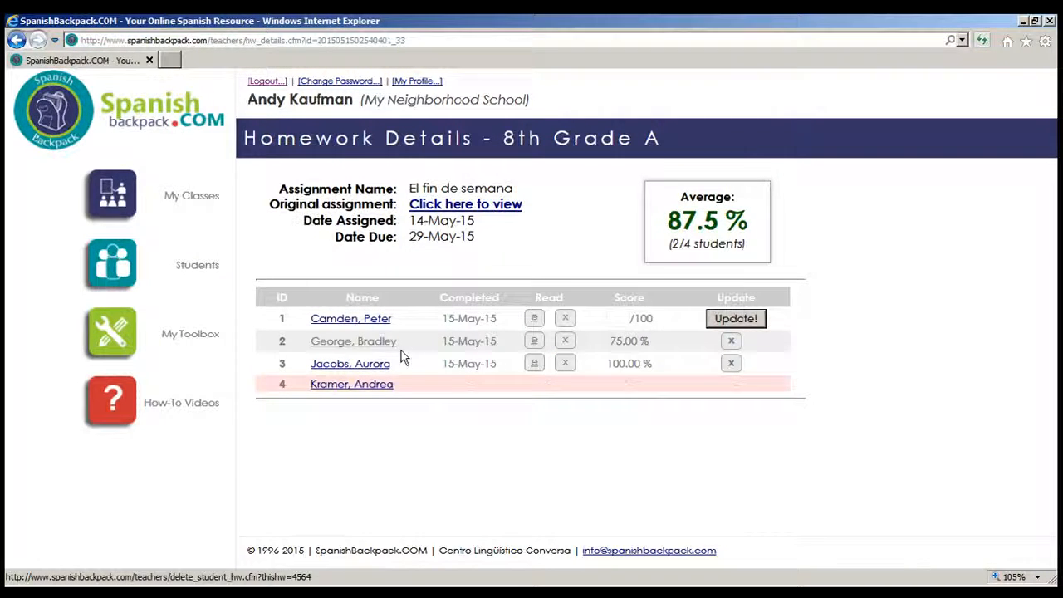
click(535, 323)
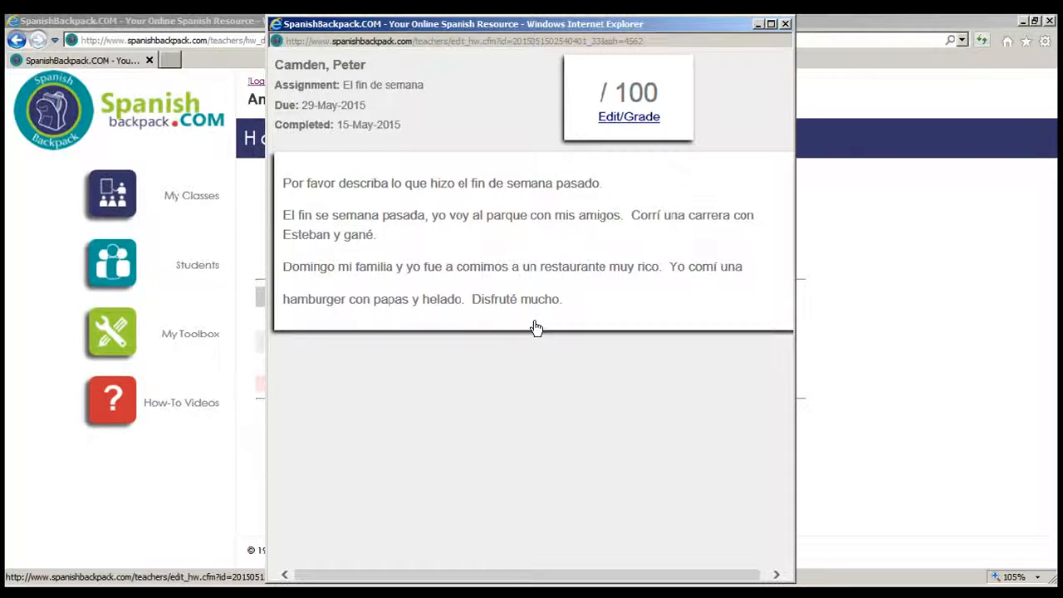
click(622, 119)
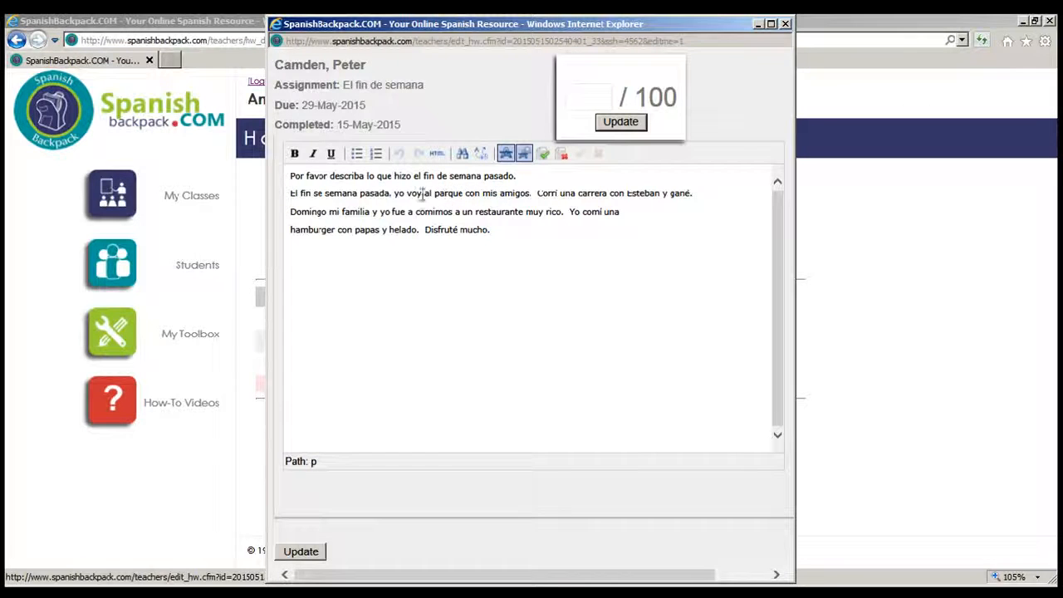
Step: Correct the submission's first sentence by replacing "pasada" with "pasado" and "voy" with "fui"
double_click(376, 192)
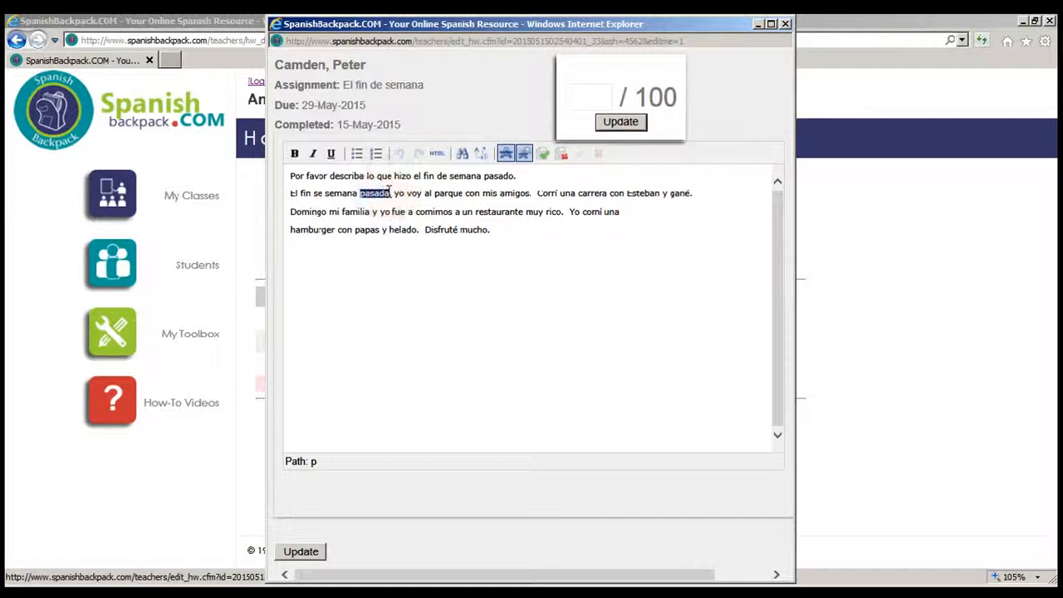
text(pas)
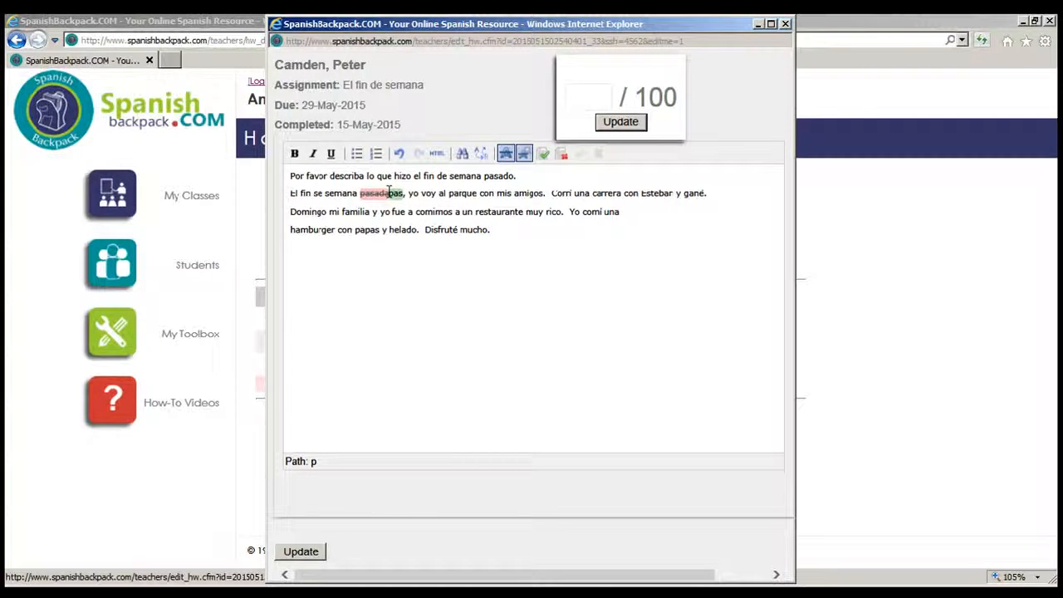
text(ado)
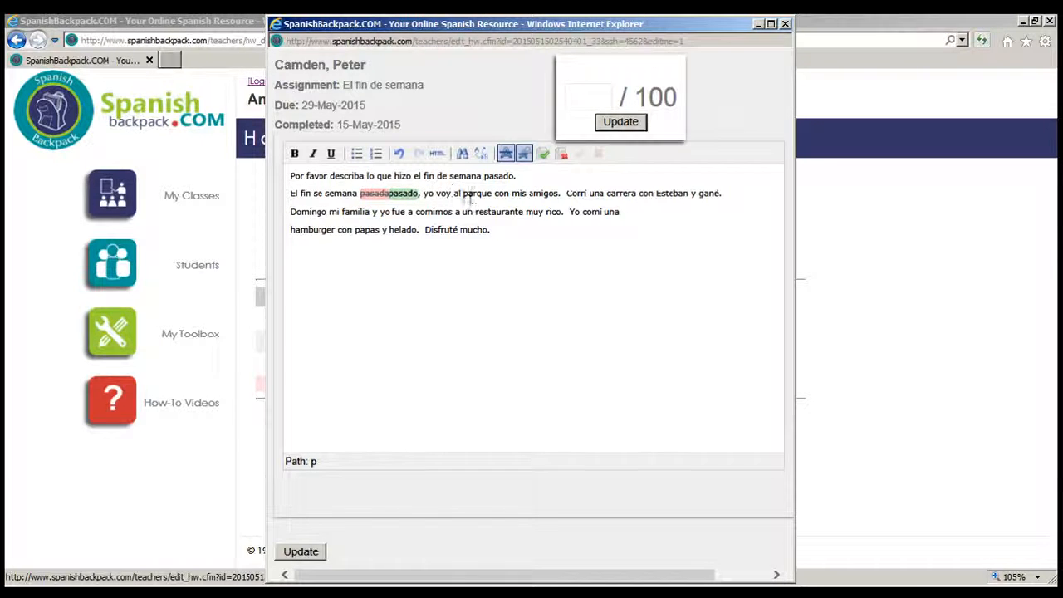
click(443, 194)
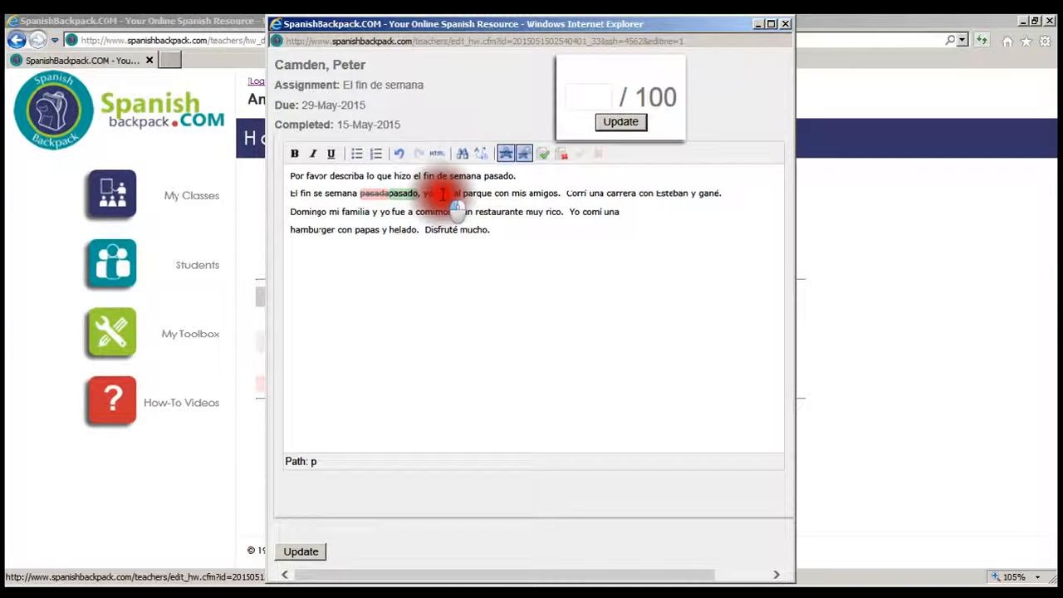
text(fui)
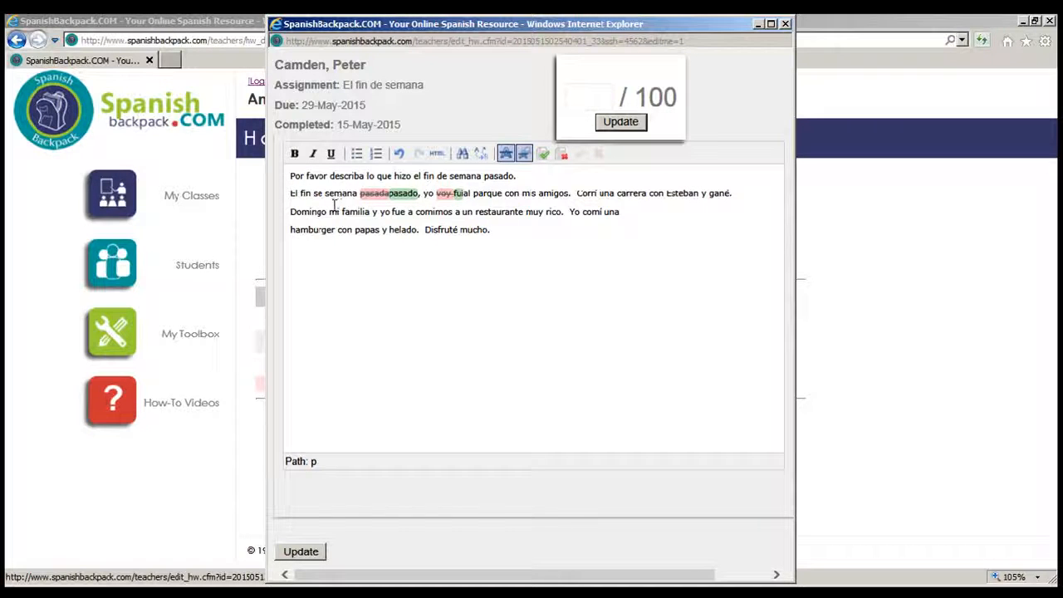
Step: Correct the sentence about Sunday to begin "El domingo", replacing "fue" with "fuimos" and "comimos" with "comer"
key(Delete)
text(El d)
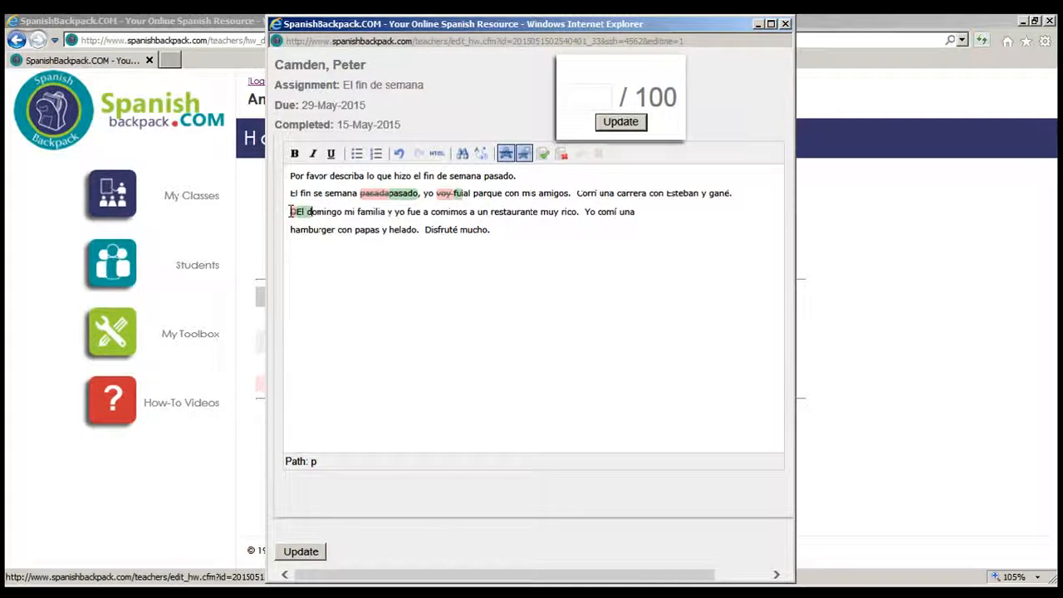
double_click(412, 212)
text(fuimos)
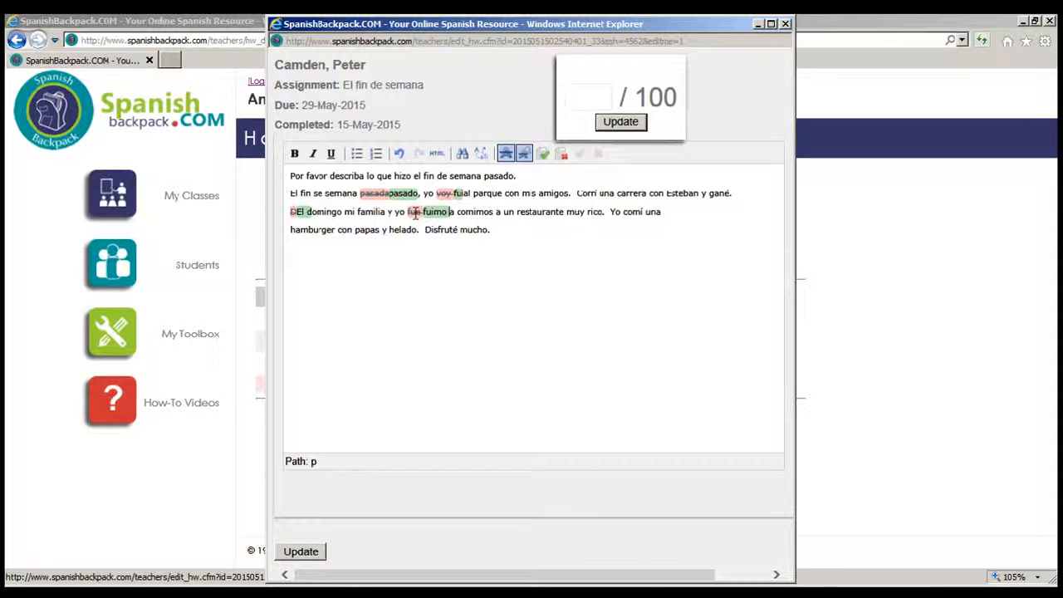
double_click(490, 213)
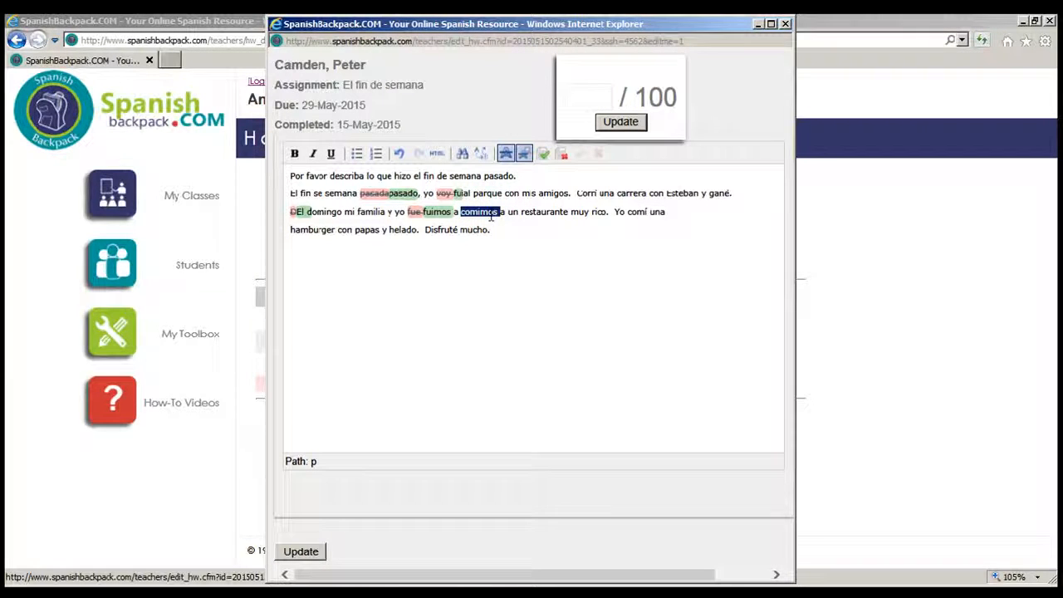
text(comer)
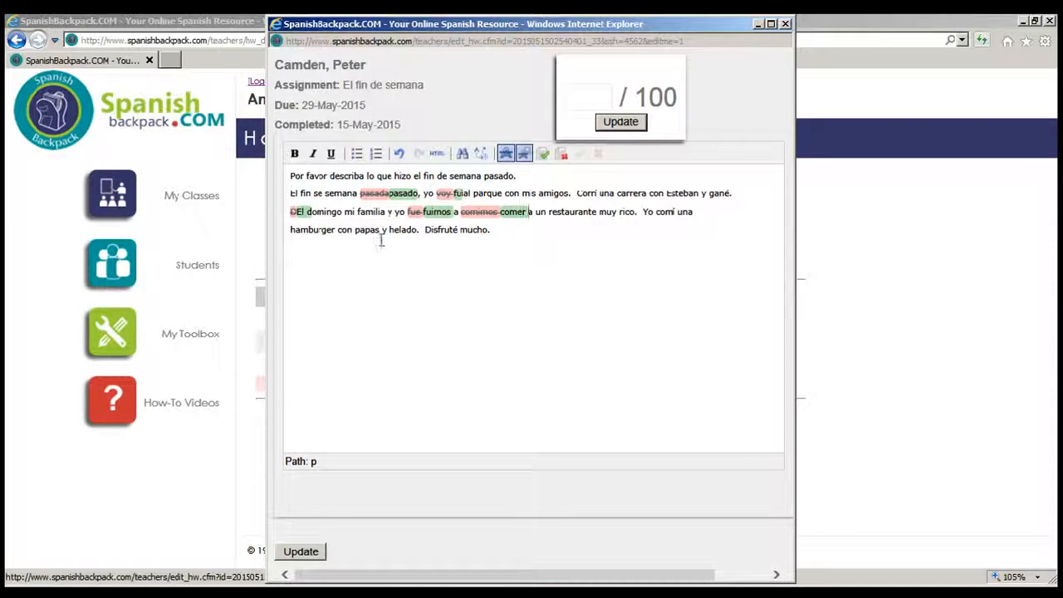
Step: Replace the word "hamburger" in the submission with "hamburguesa"
double_click(326, 232)
text(h)
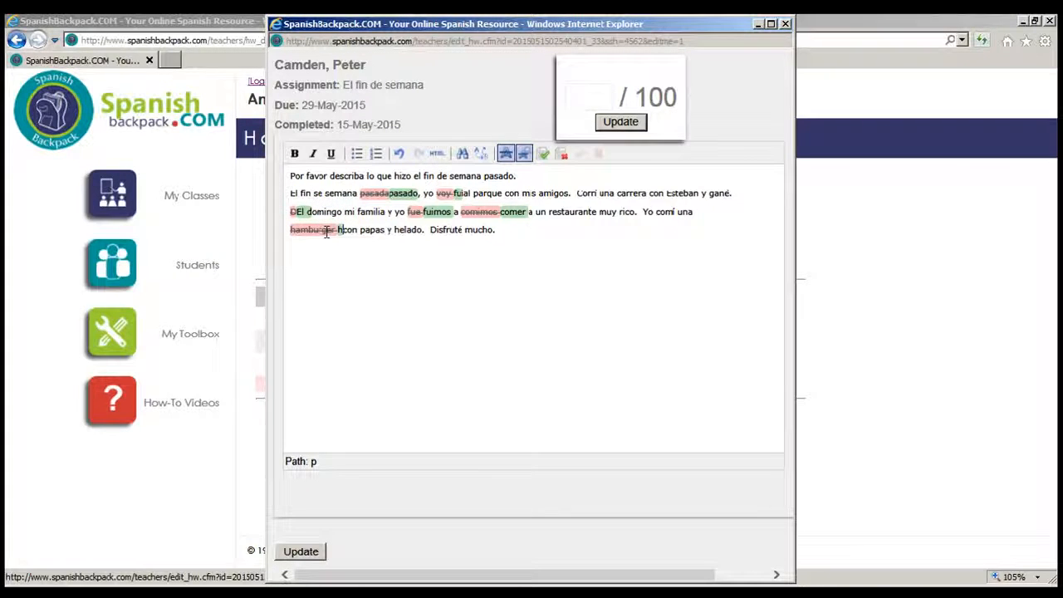
text(amburgues)
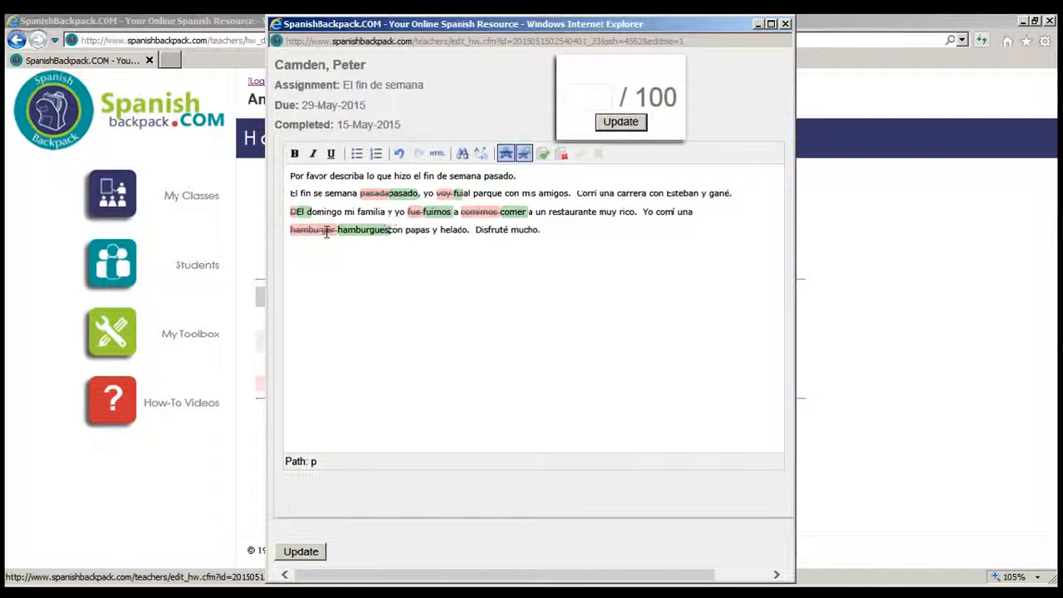
text(a)
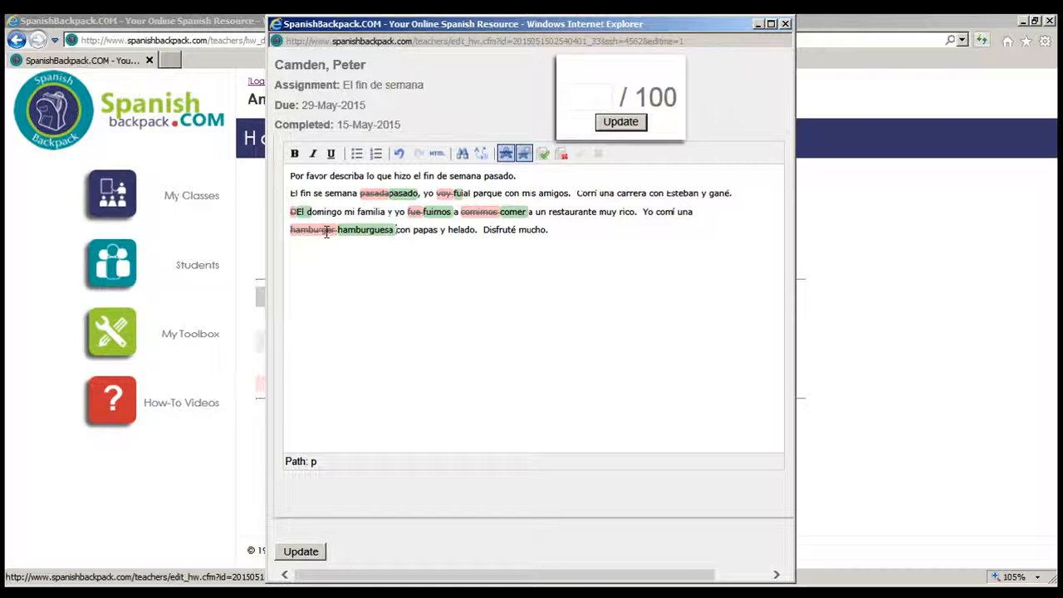
Step: Add closing feedback below the text: "Buen trabajo" with the student's first name, followed by "Por favor practique un poco este fin de semana!"
click(590, 246)
key(Return)
text(Buen trabajo, Pedro.)
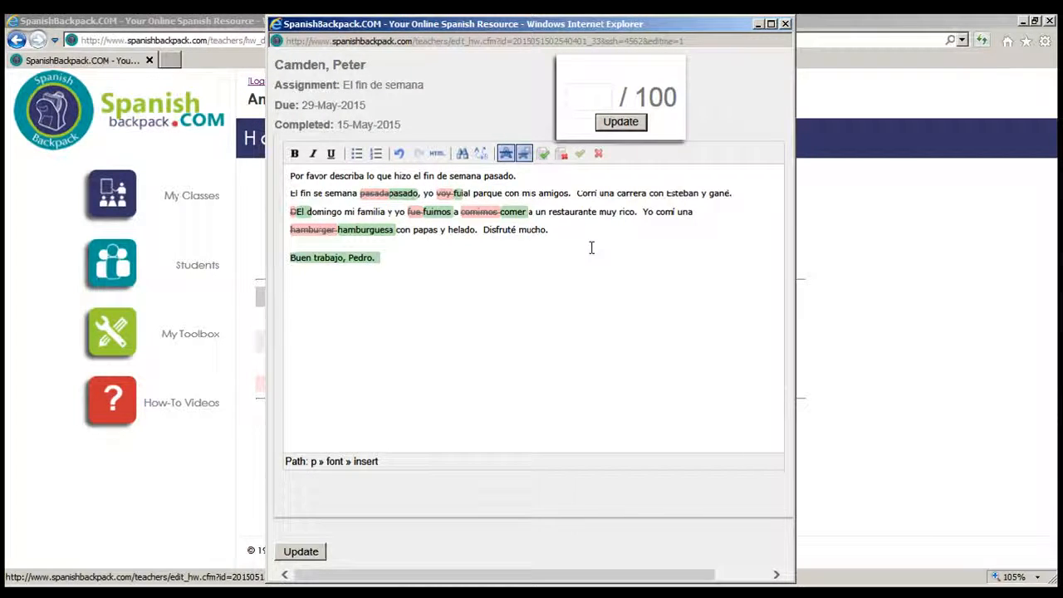
text(  Por favor r)
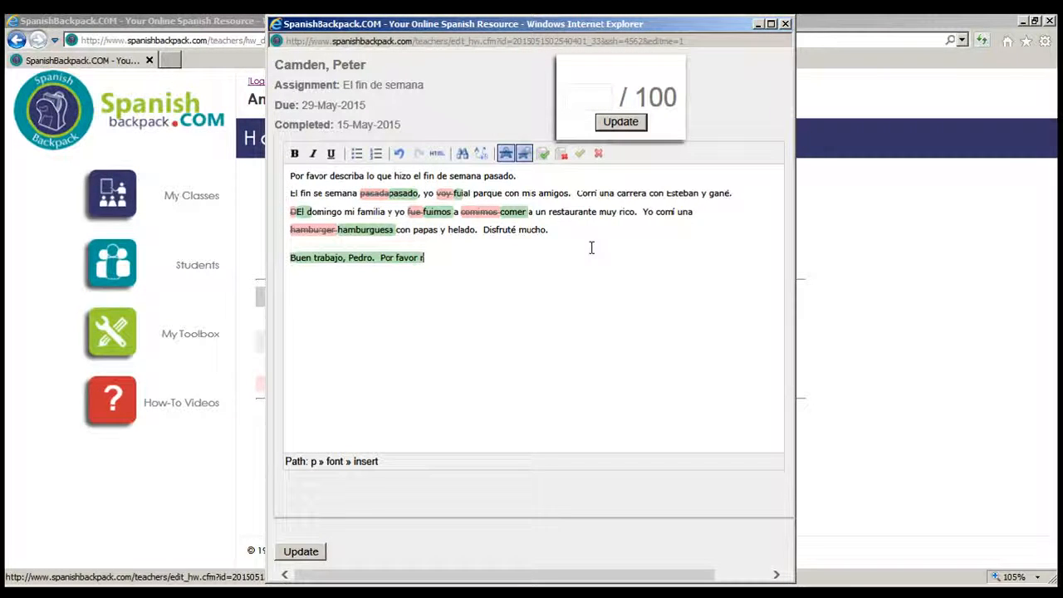
key(BackSpace)
text(practique un)
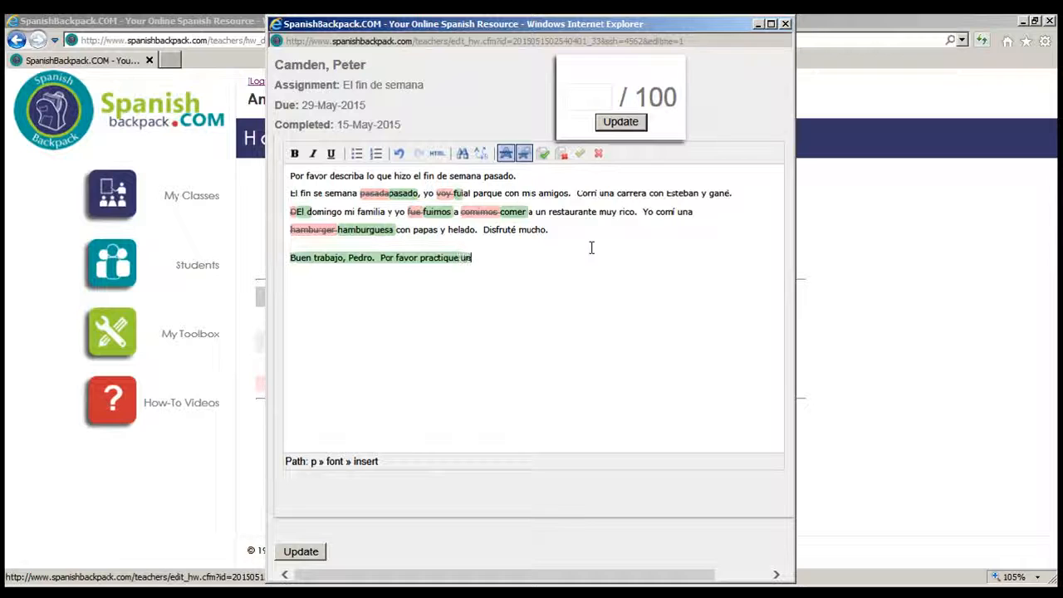
text( poco este fi)
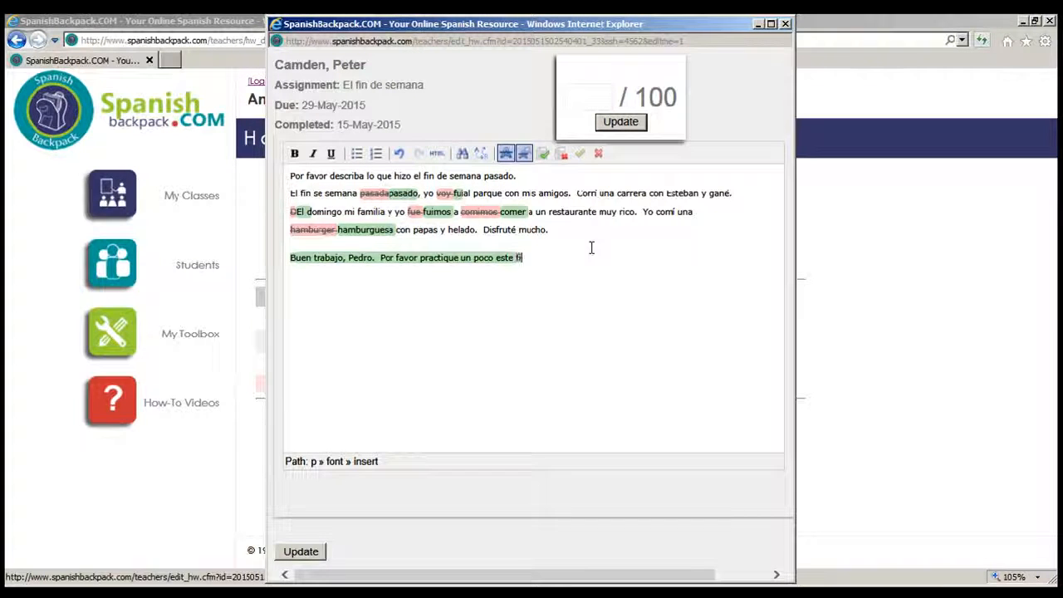
text(n de semana!)
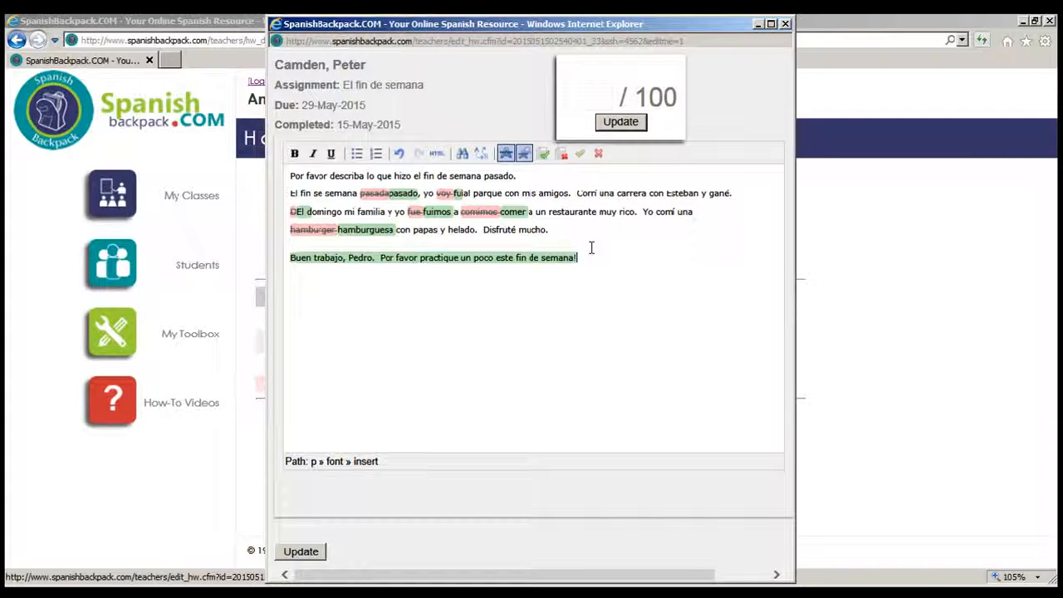
Step: Grade the submission 85 out of 100, save the corrections, and close the grading window
click(578, 98)
text(85)
click(607, 121)
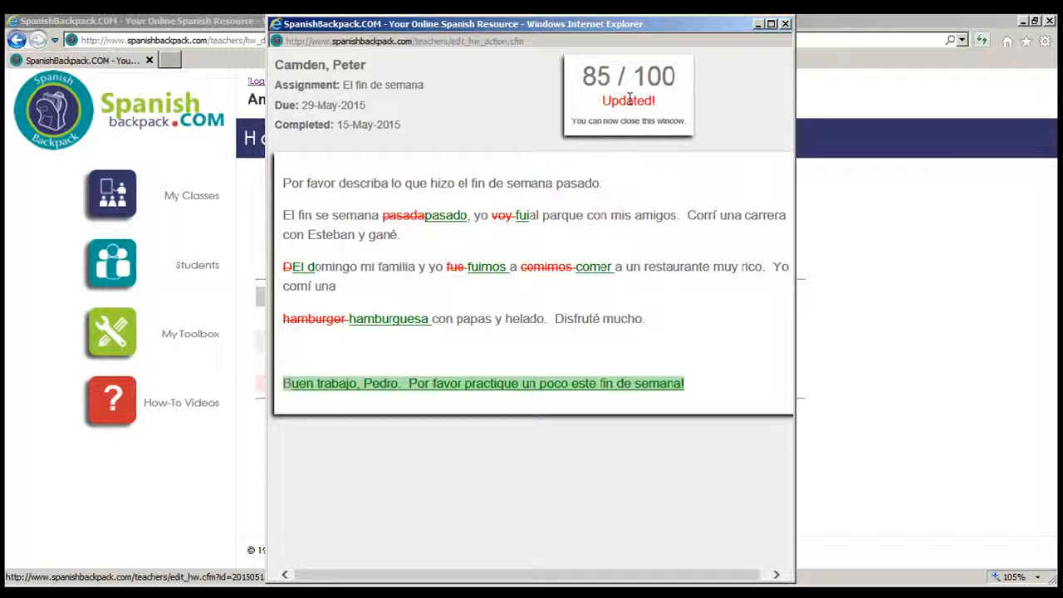
click(784, 24)
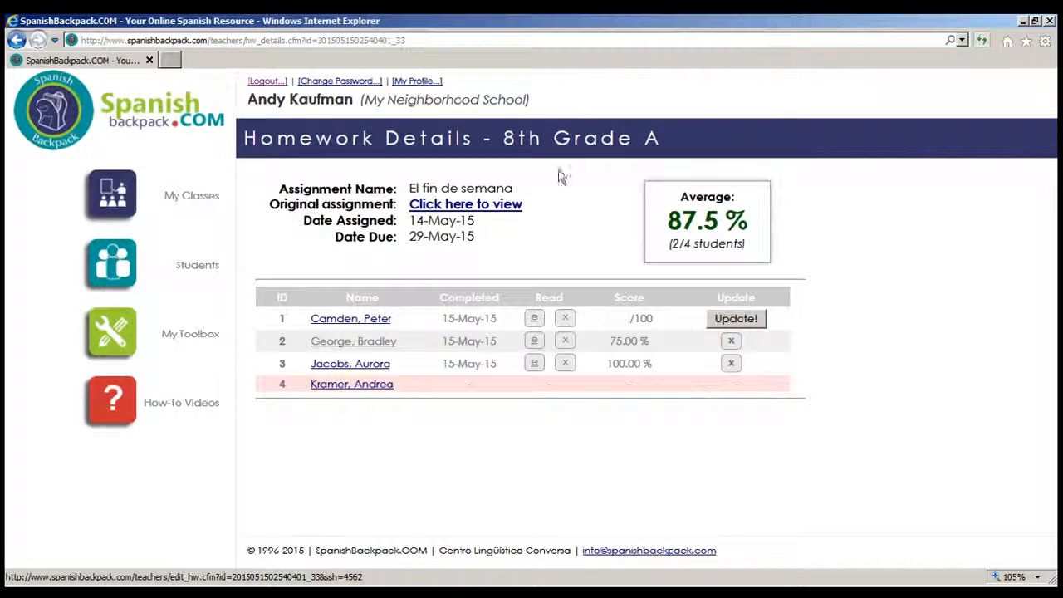